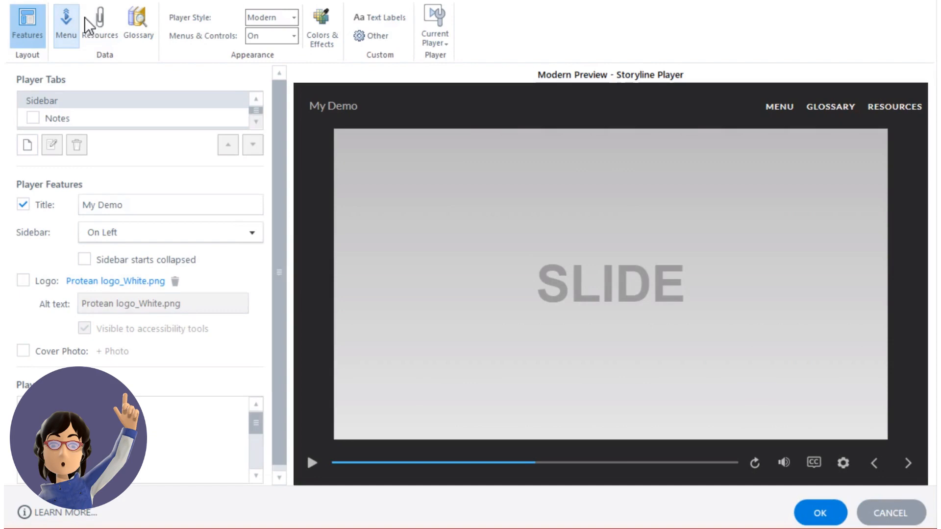
# Start a new resource for the course player and title it My Demo File
pyautogui.click(69, 16)
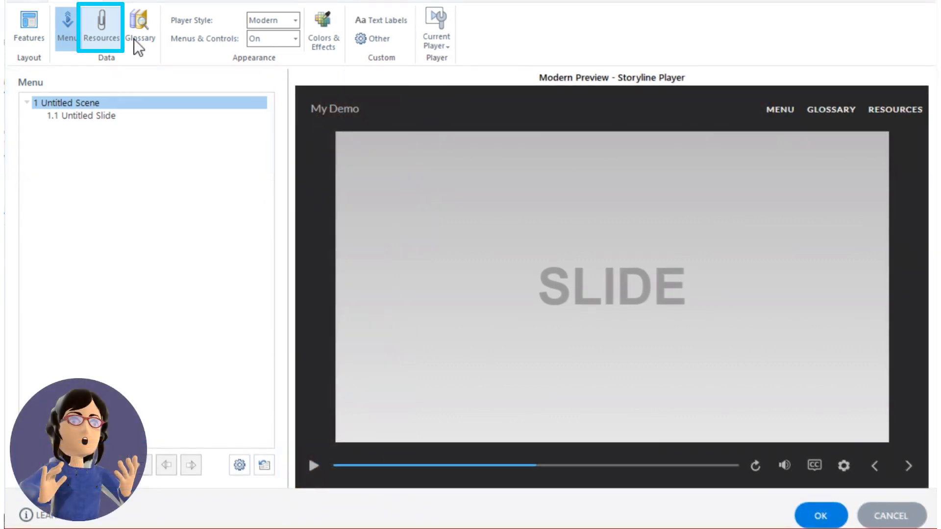
pyautogui.click(100, 28)
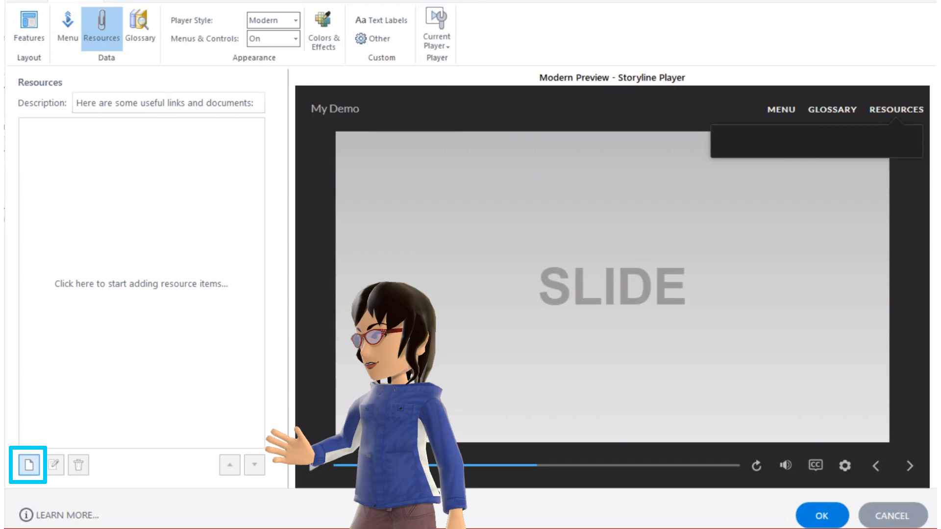
pyautogui.click(30, 467)
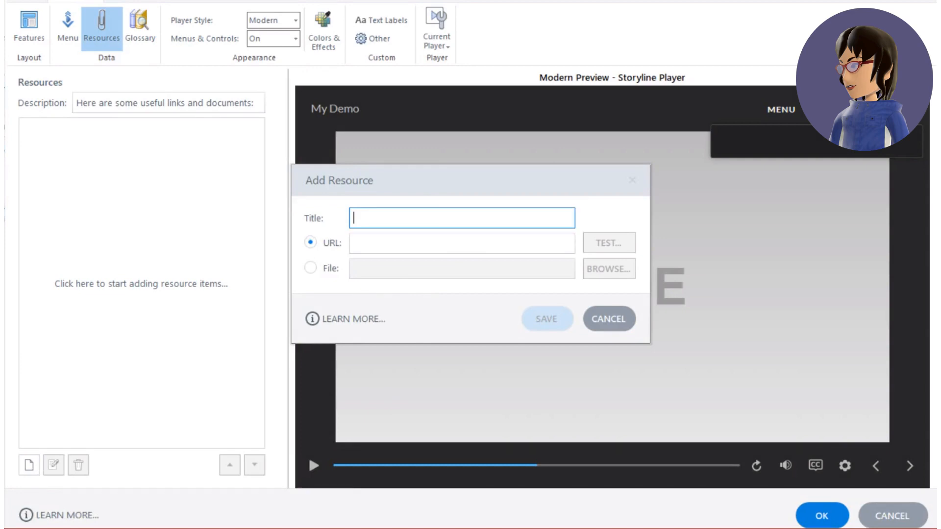
pyautogui.click(378, 218)
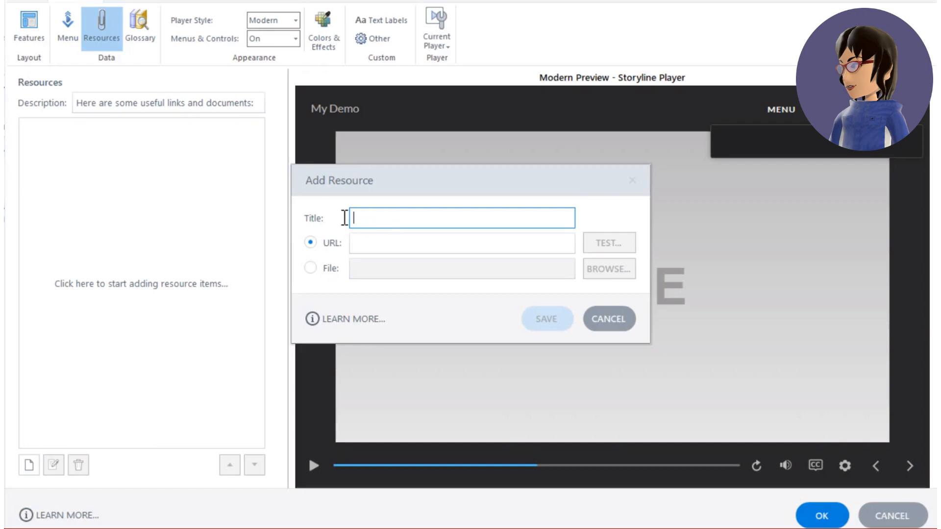
pyautogui.write('My ')
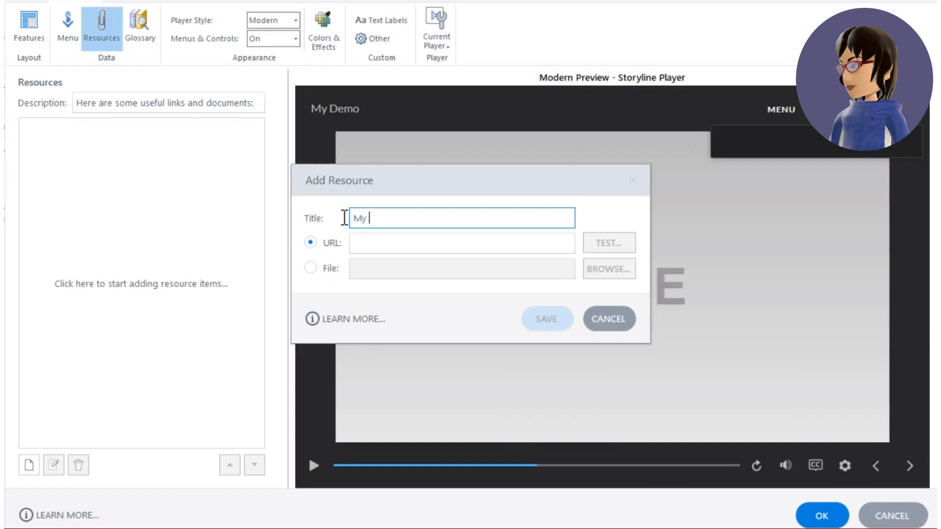
pyautogui.write('Demo File')
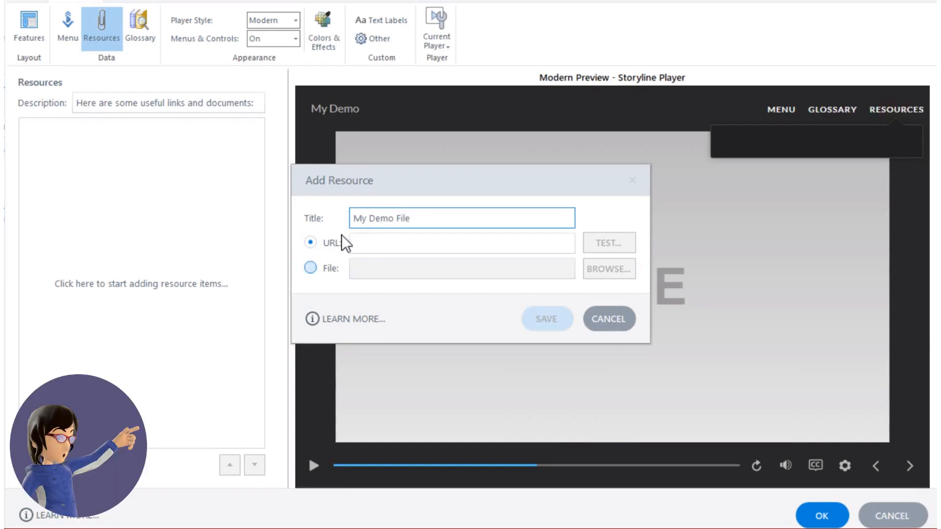
# Attach the file Protean Sample Styles and Branding.pdf to the new resource and save it
pyautogui.click(310, 268)
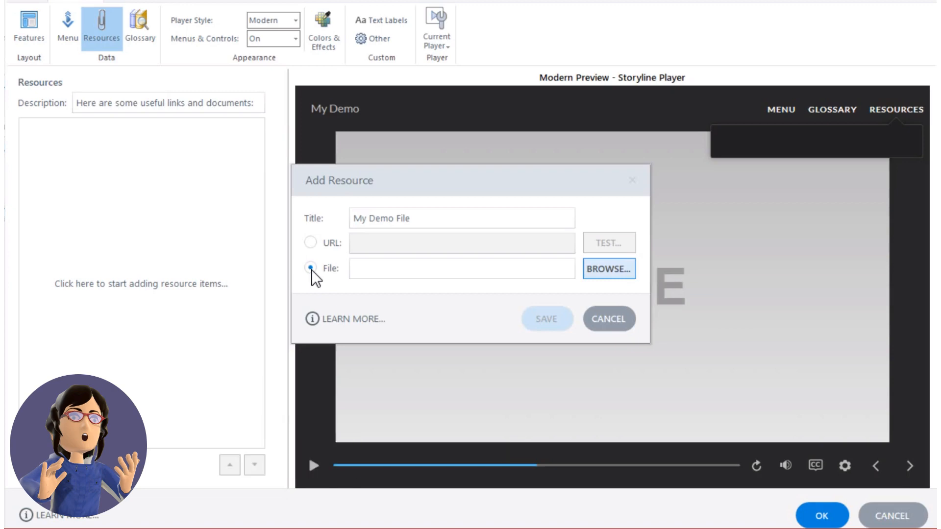
pyautogui.click(607, 268)
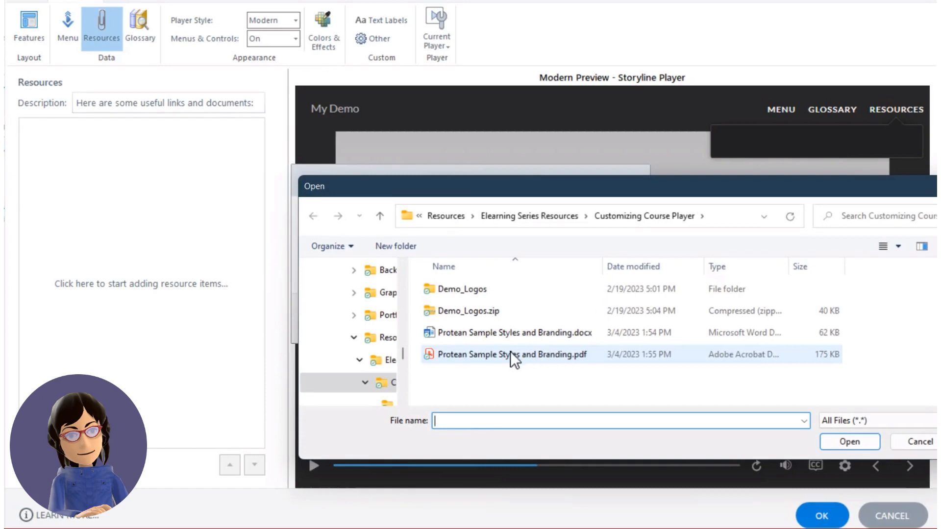
pyautogui.click(484, 353)
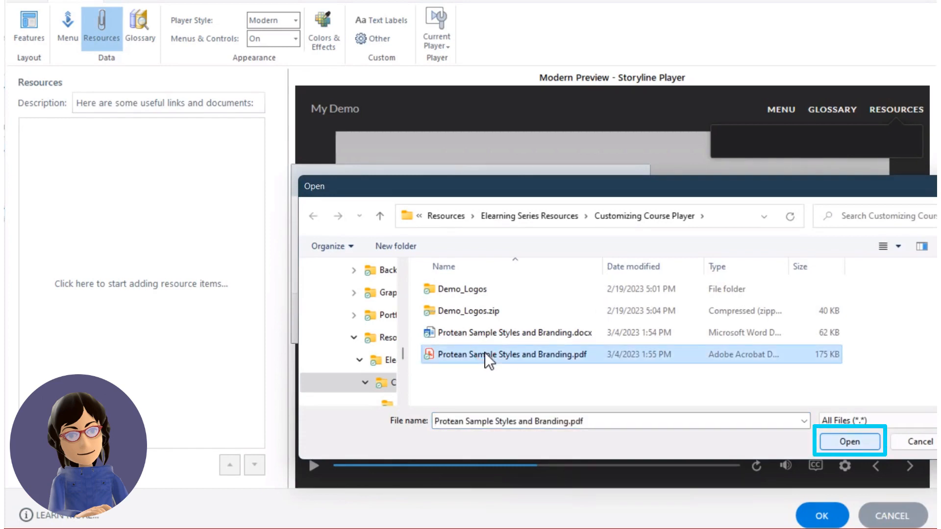
pyautogui.click(848, 441)
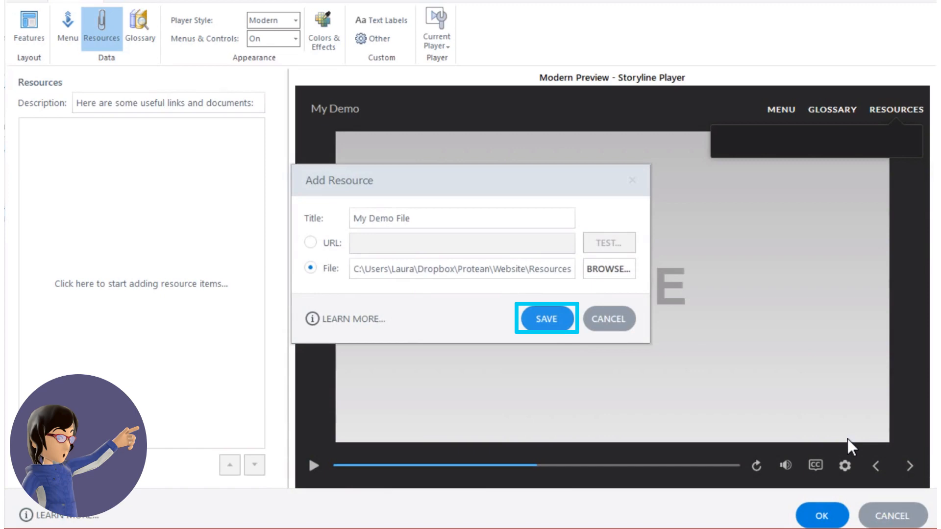
pyautogui.click(546, 319)
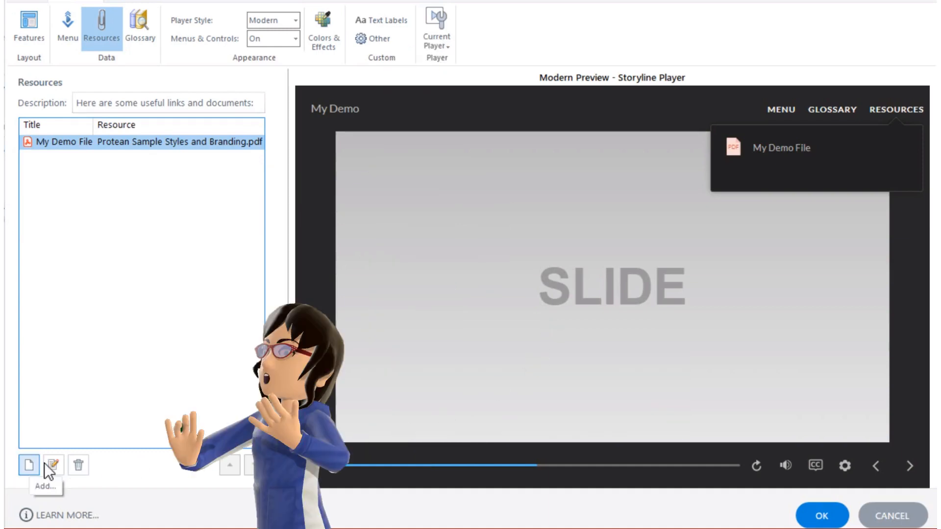
pyautogui.click(29, 465)
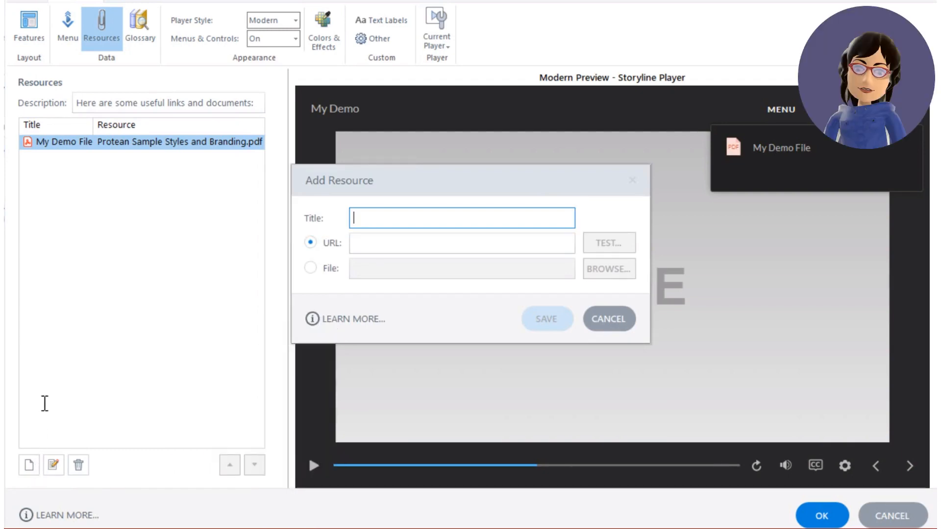
pyautogui.write('My Demo URL')
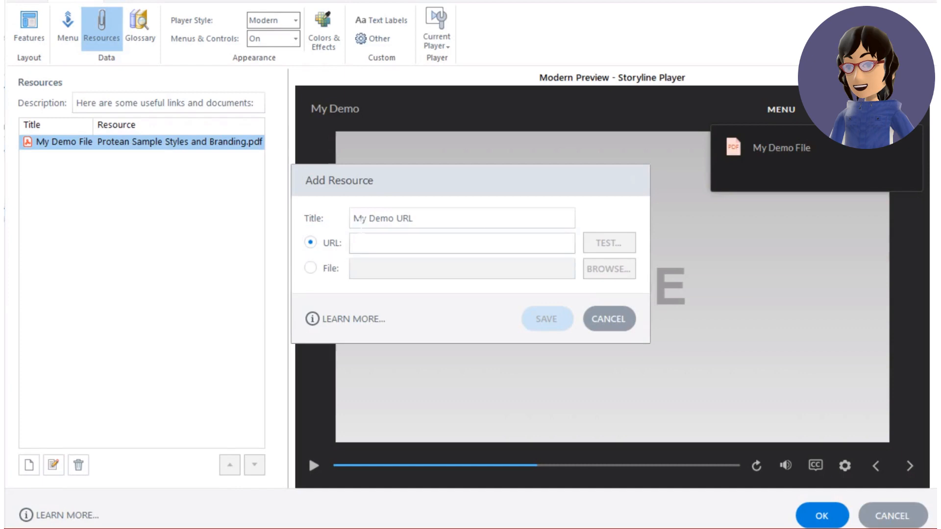
pyautogui.click(372, 242)
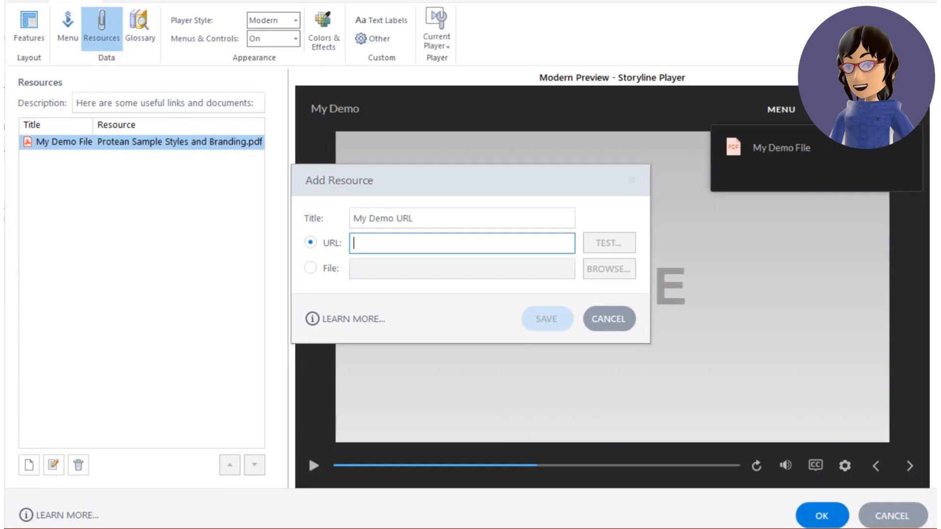
pyautogui.write('https://youtu.be/jGv3R_eFvzU')
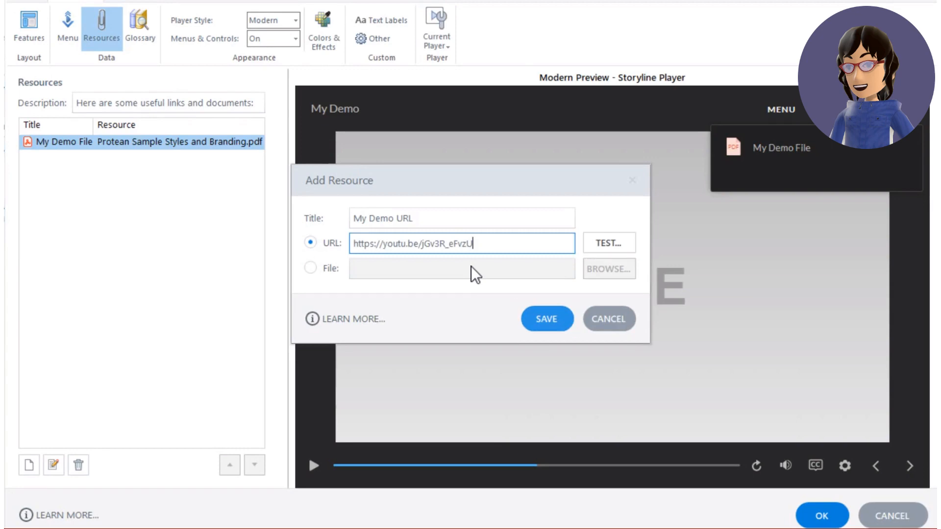
pyautogui.click(541, 322)
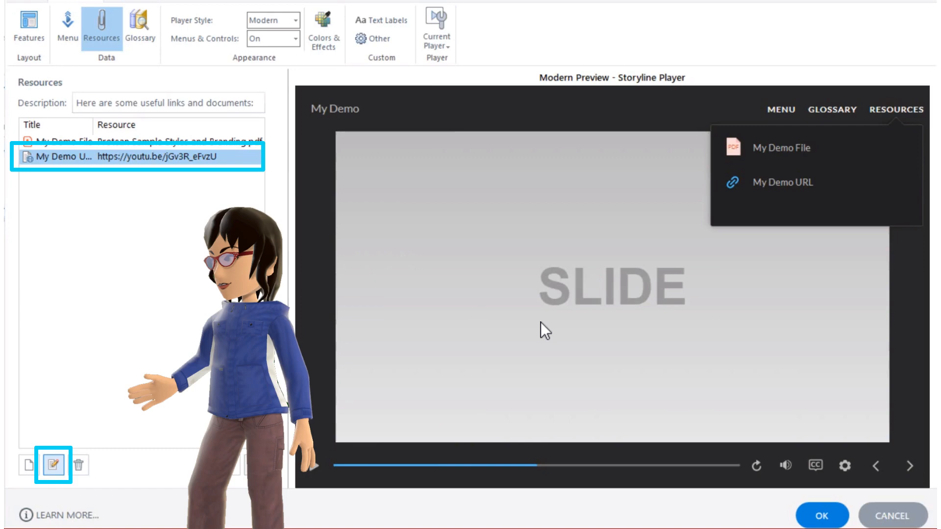
# View a resource's edit settings without changing them, and move My Demo URL above My Demo File in the resource list
pyautogui.click(56, 469)
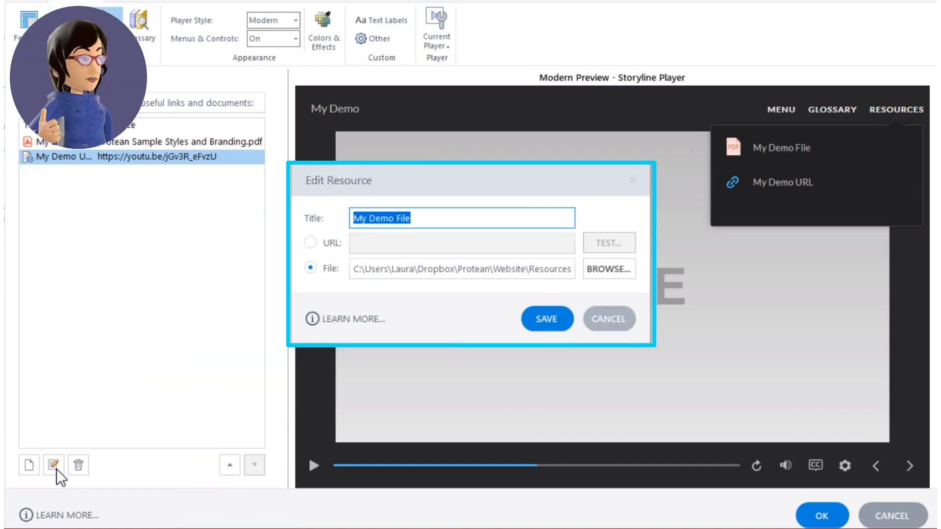
pyautogui.click(623, 319)
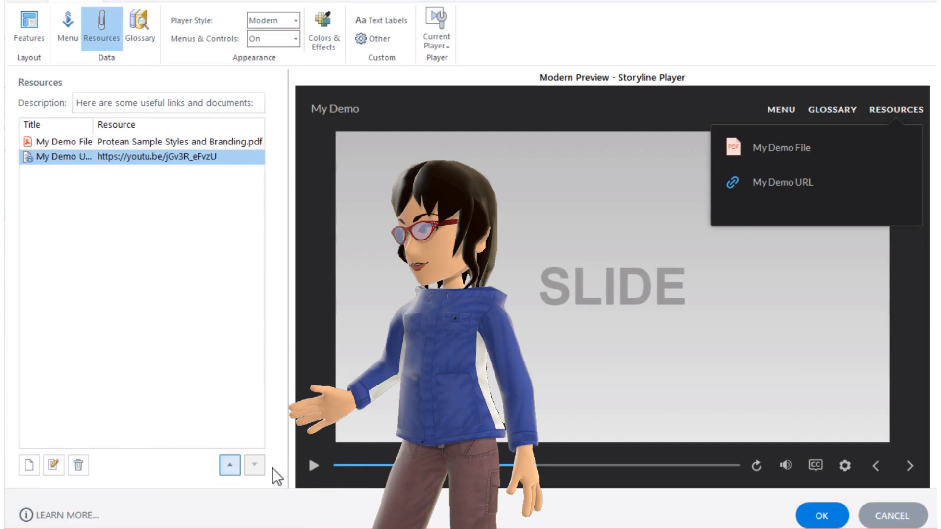
pyautogui.click(231, 469)
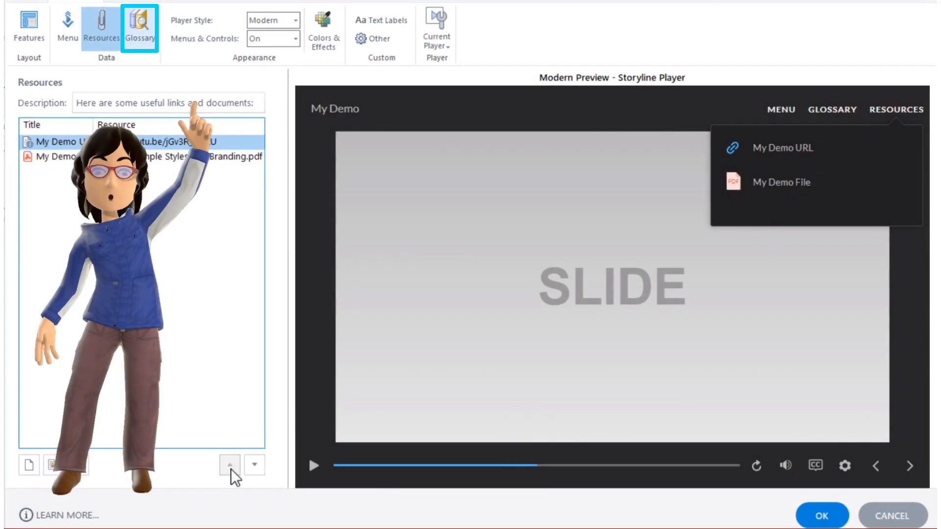
# Add a glossary entry with the term Term and the definition Definition
pyautogui.click(137, 31)
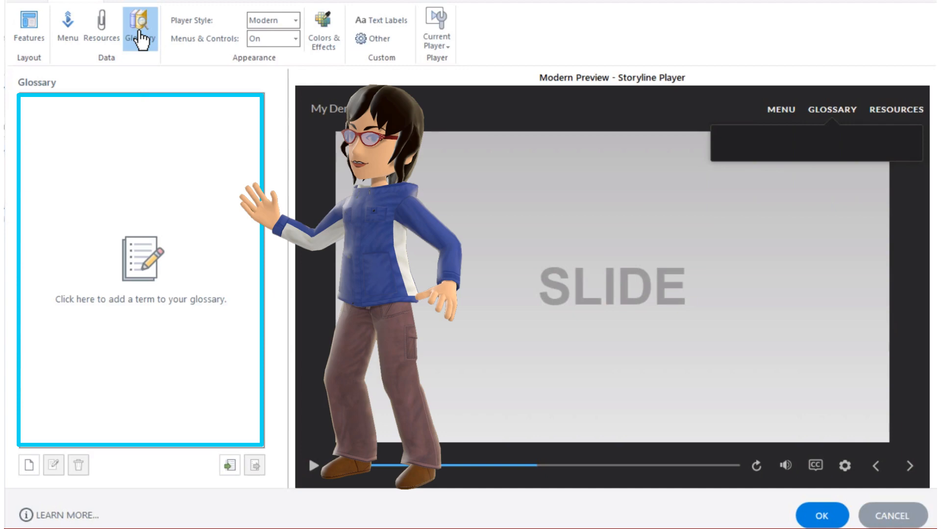
pyautogui.click(61, 129)
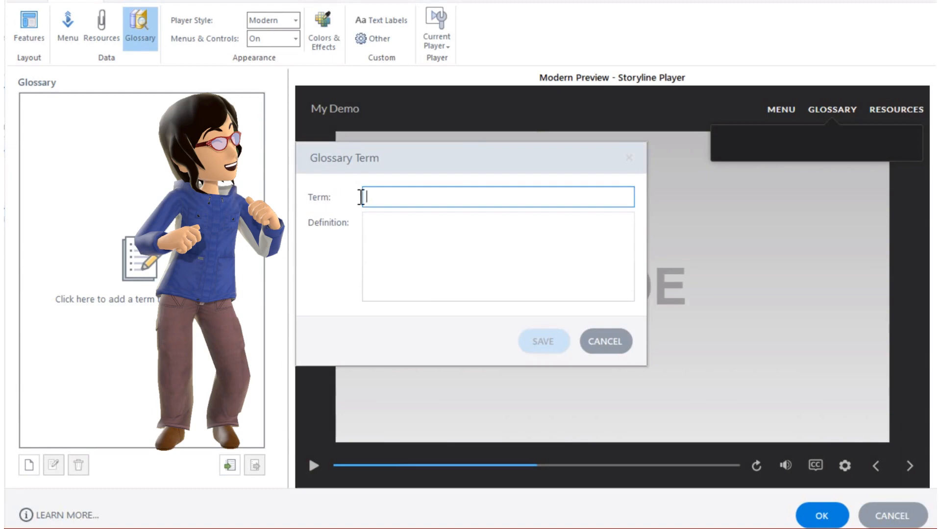
pyautogui.write('Term')
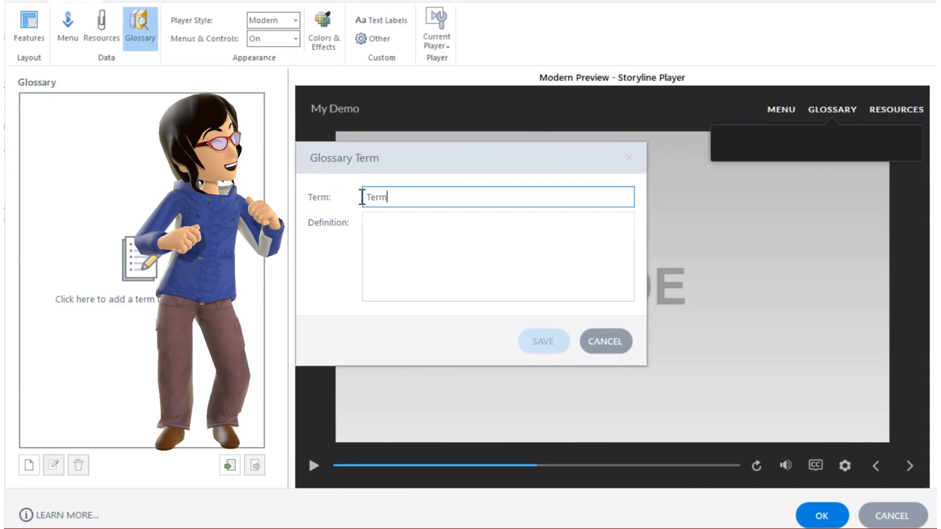
pyautogui.click(371, 223)
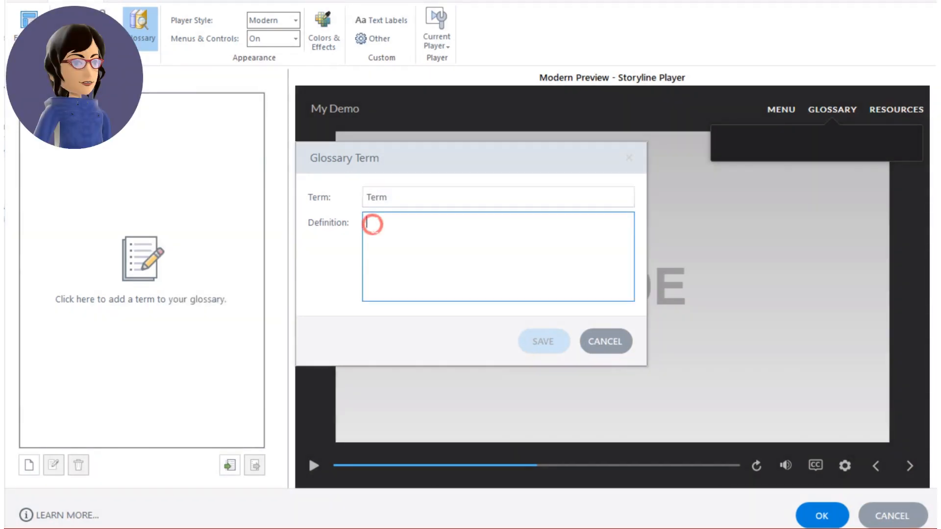
pyautogui.write('Defini')
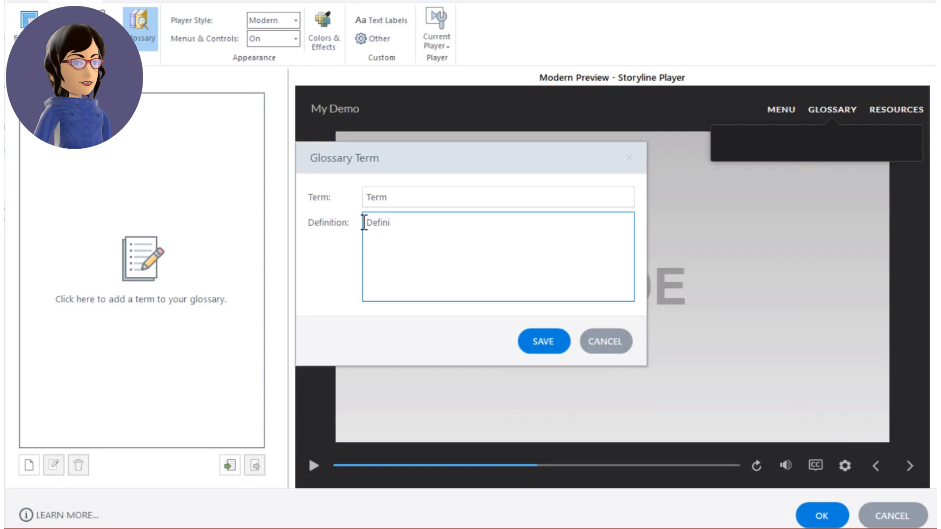
pyautogui.write('tion')
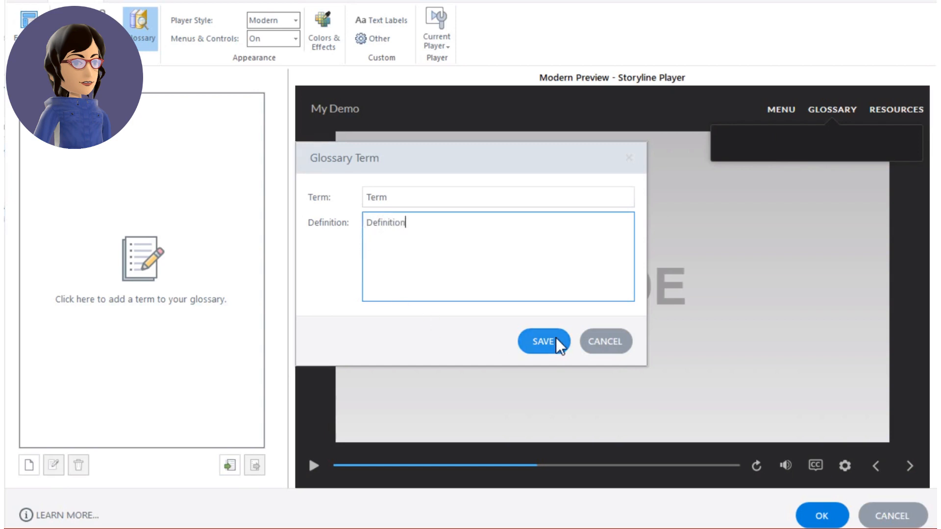
pyautogui.click(558, 337)
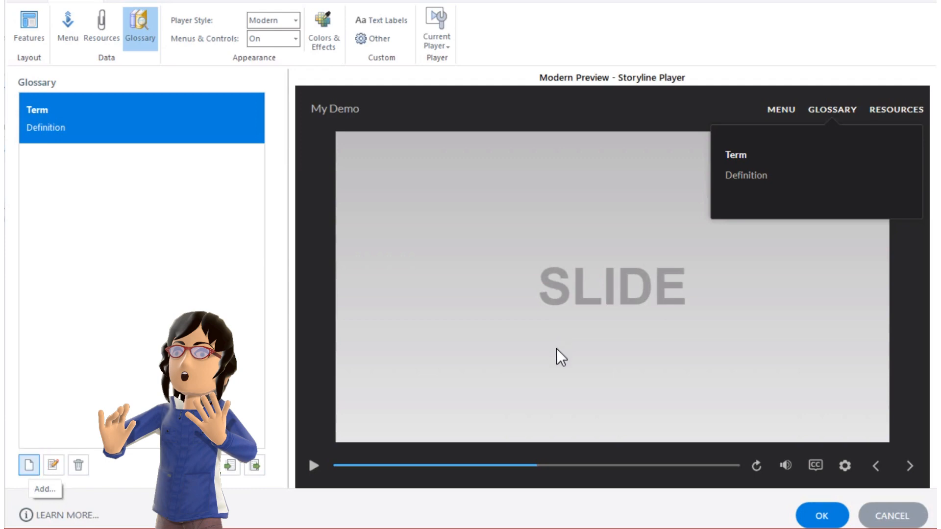
# Add a second glossary entry with the term Term 2 and the definition Definition 2
pyautogui.click(28, 466)
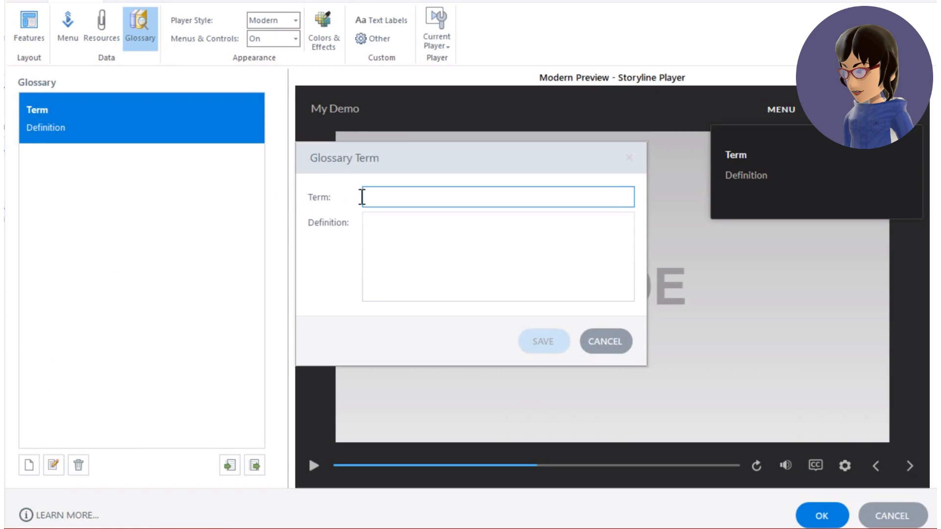
pyautogui.write('Term 2')
pyautogui.click(405, 220)
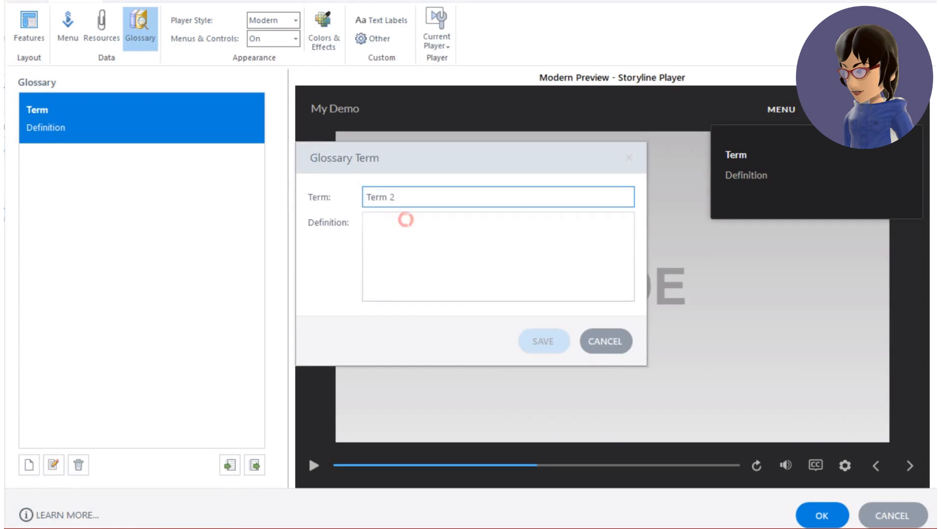
pyautogui.write('Definition ')
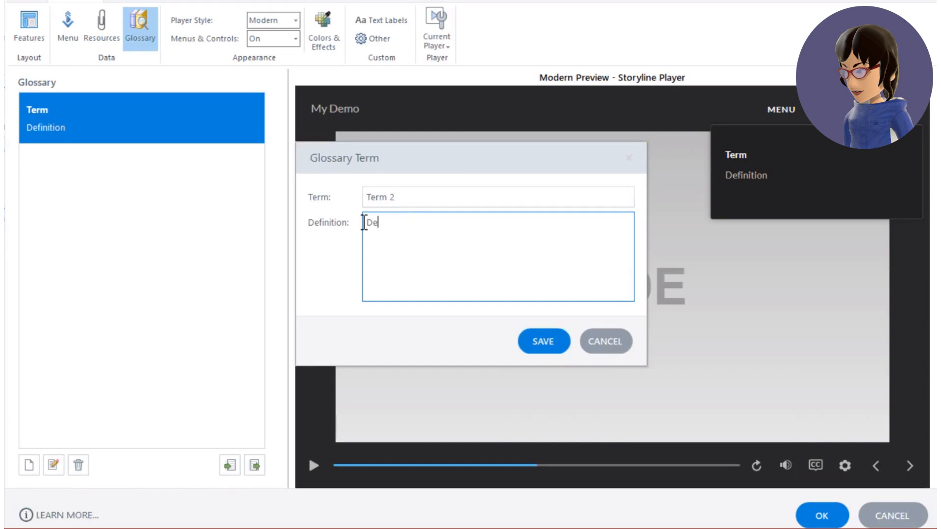
pyautogui.write('2')
pyautogui.click(542, 343)
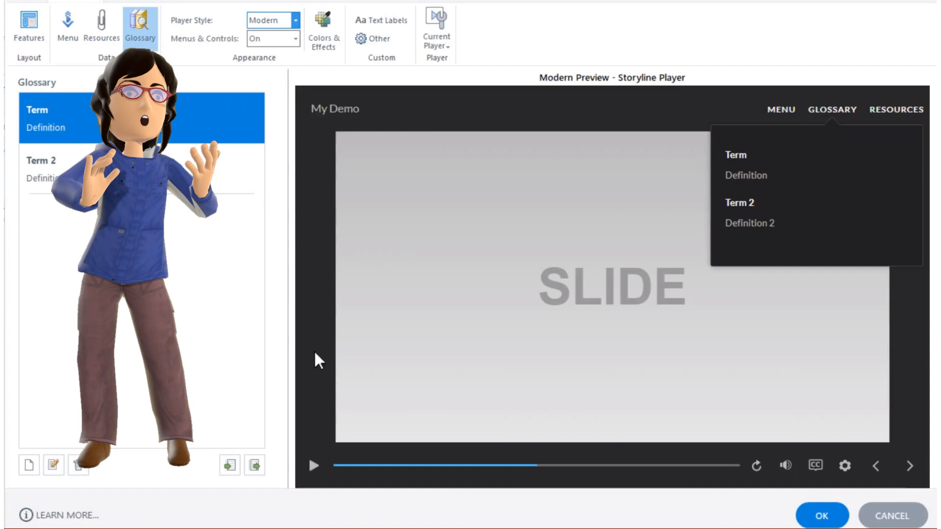
# Preview the Classic player style and return the player style to Modern
pyautogui.click(296, 20)
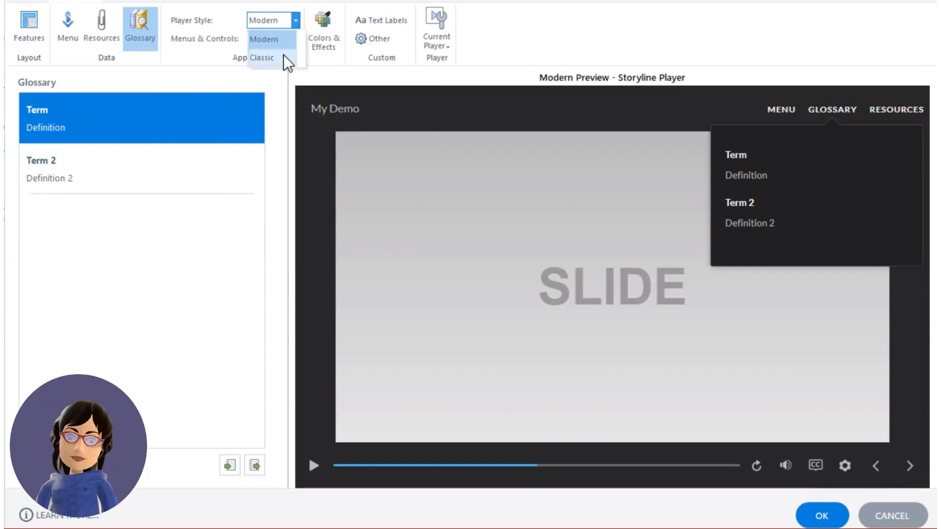
pyautogui.click(264, 58)
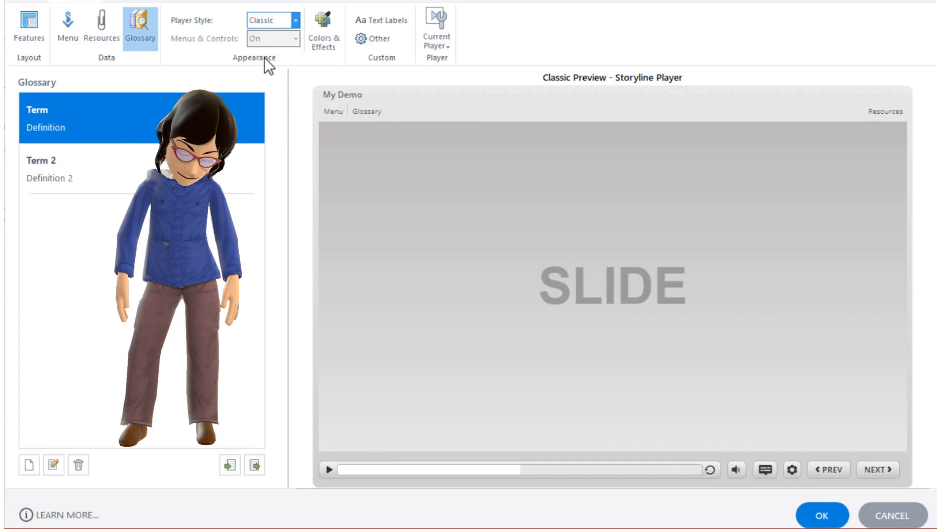
pyautogui.click(296, 19)
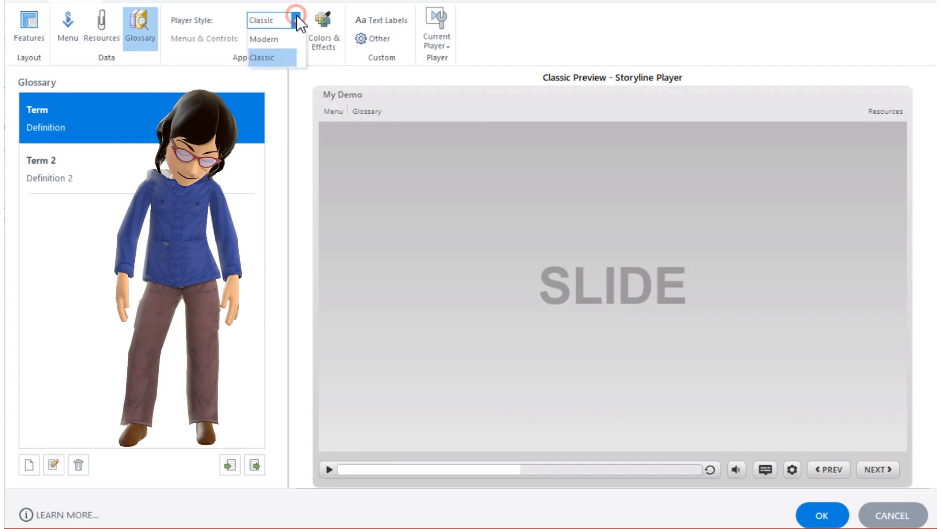
pyautogui.click(279, 38)
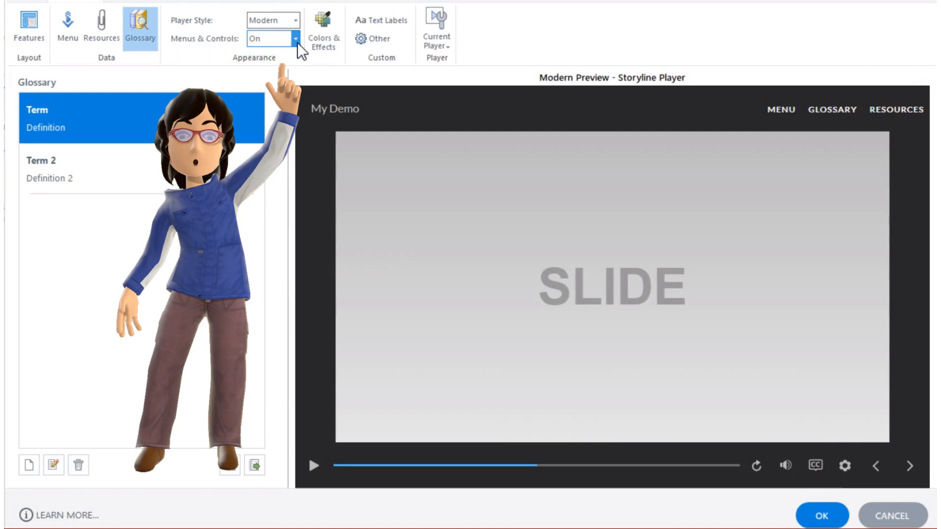
# Toggle the player's menus and controls off and back on, and save the player changes
pyautogui.click(298, 42)
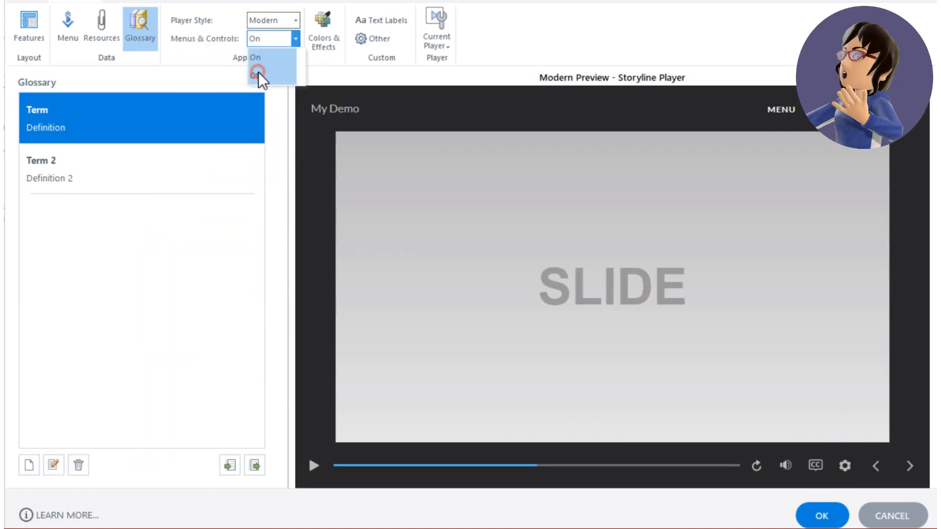
pyautogui.click(258, 74)
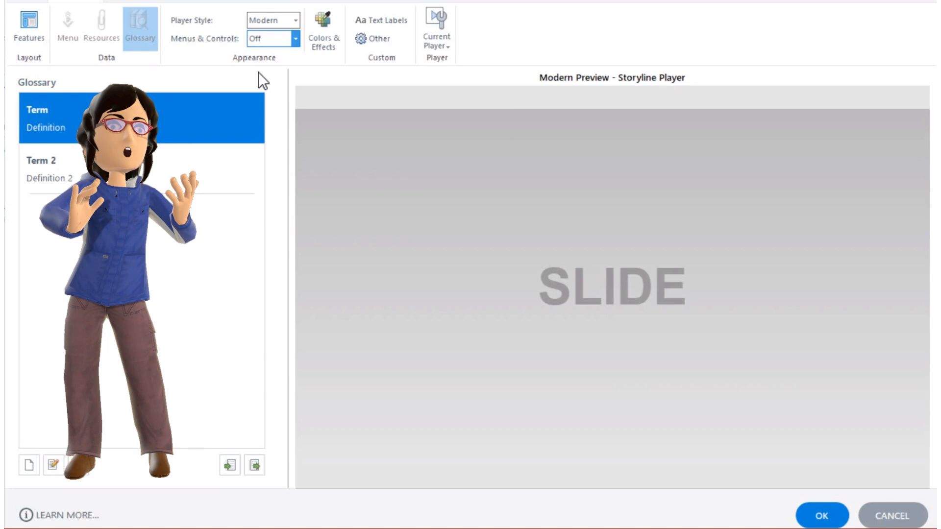
pyautogui.click(295, 39)
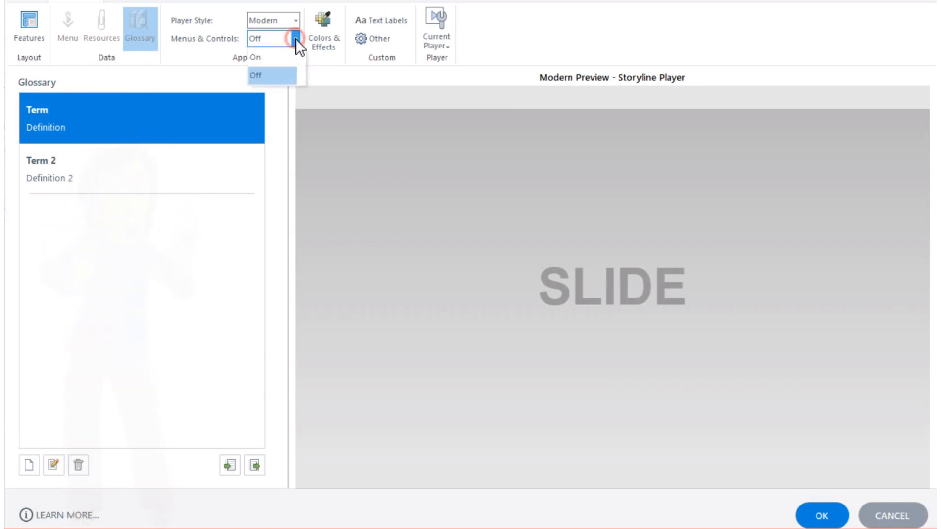
pyautogui.click(261, 52)
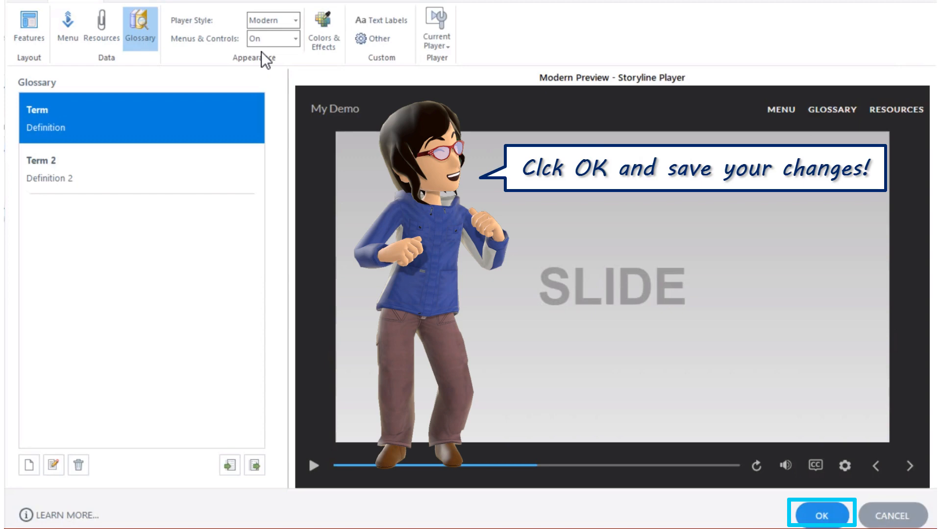
pyautogui.click(824, 517)
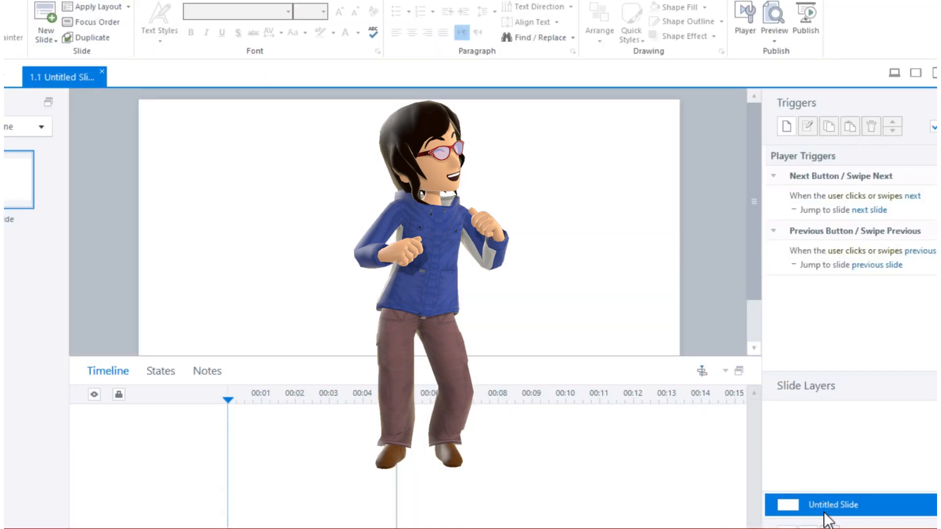